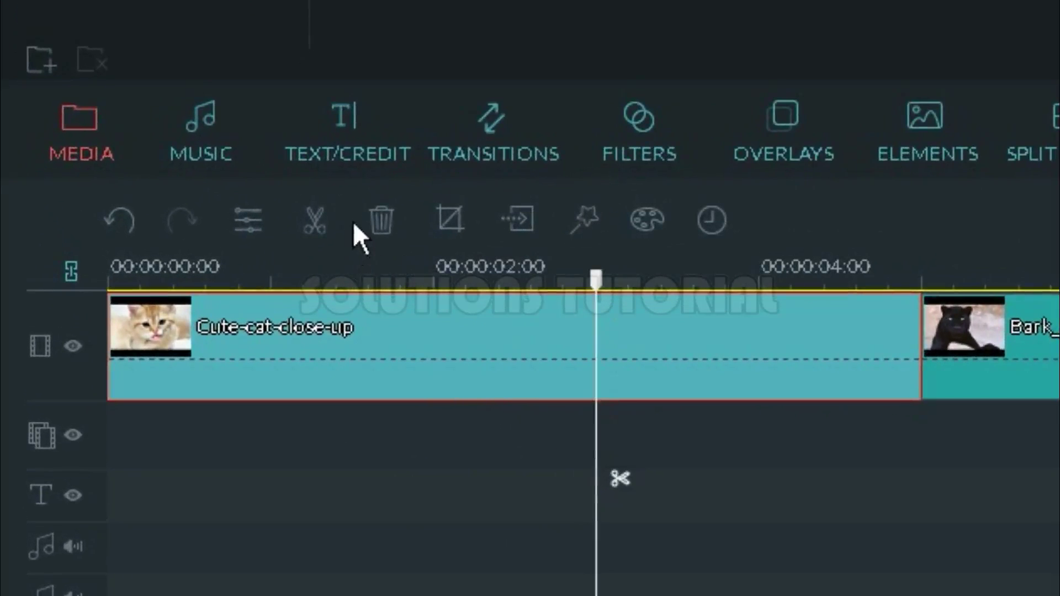
- Split the cat clip at the 3-second mark and the black leopard clip at the 7-second mark
click(315, 224)
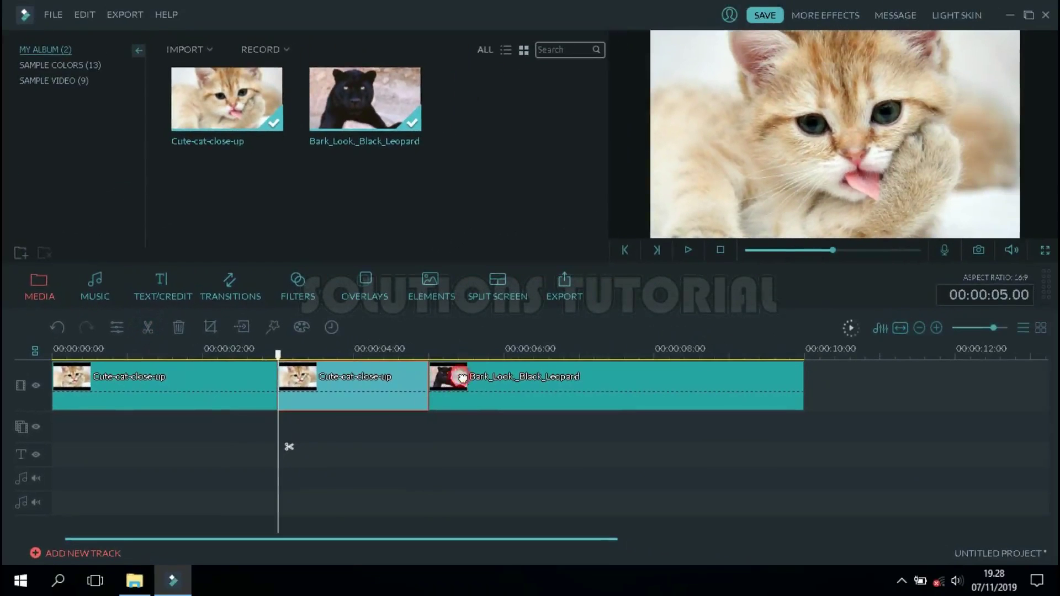
click(454, 400)
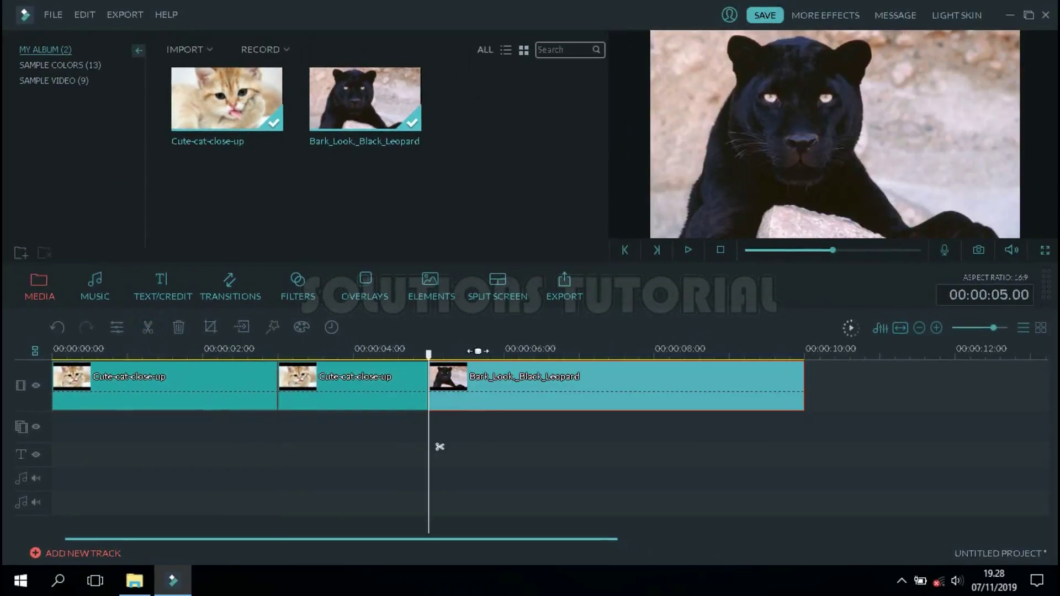
drag(431, 356, 579, 354)
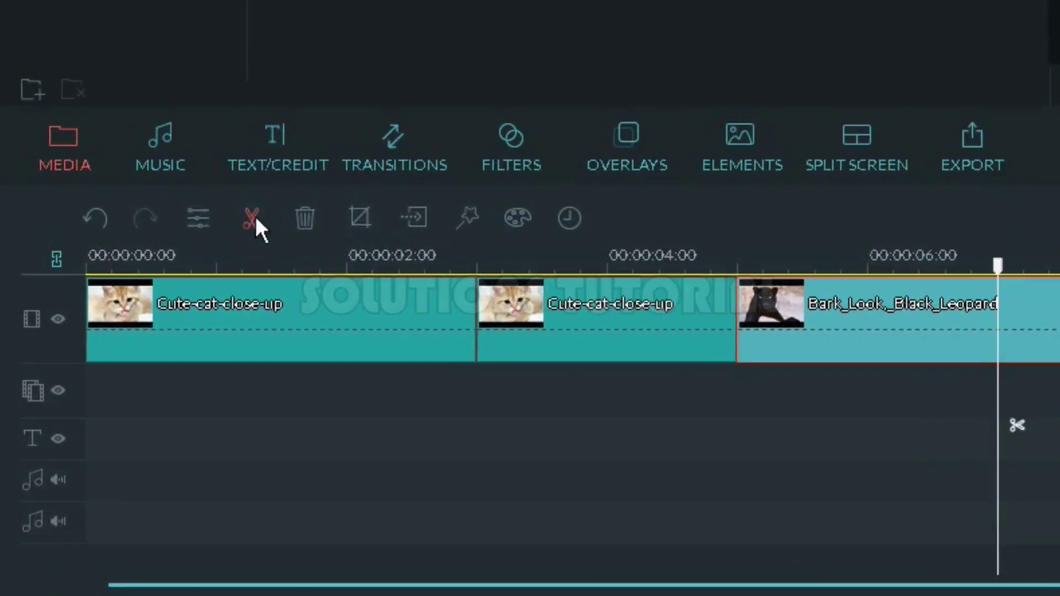
click(262, 220)
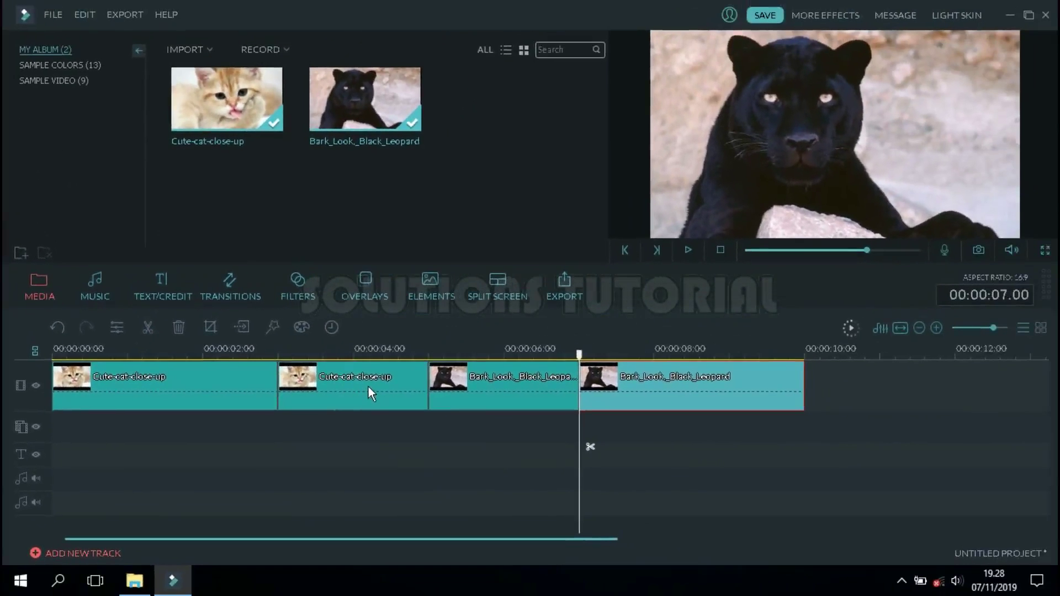
- Apply a 16:9 Pan & Zoom to the second cat clip, shrinking the end frame to 121 × 68 around the cat's left-side eye
click(368, 387)
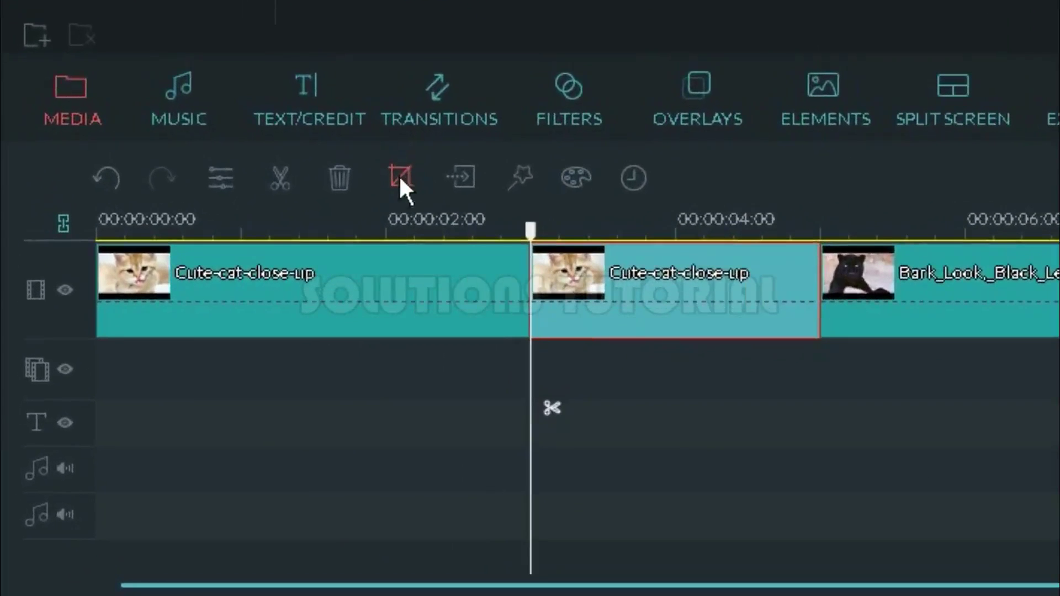
click(398, 184)
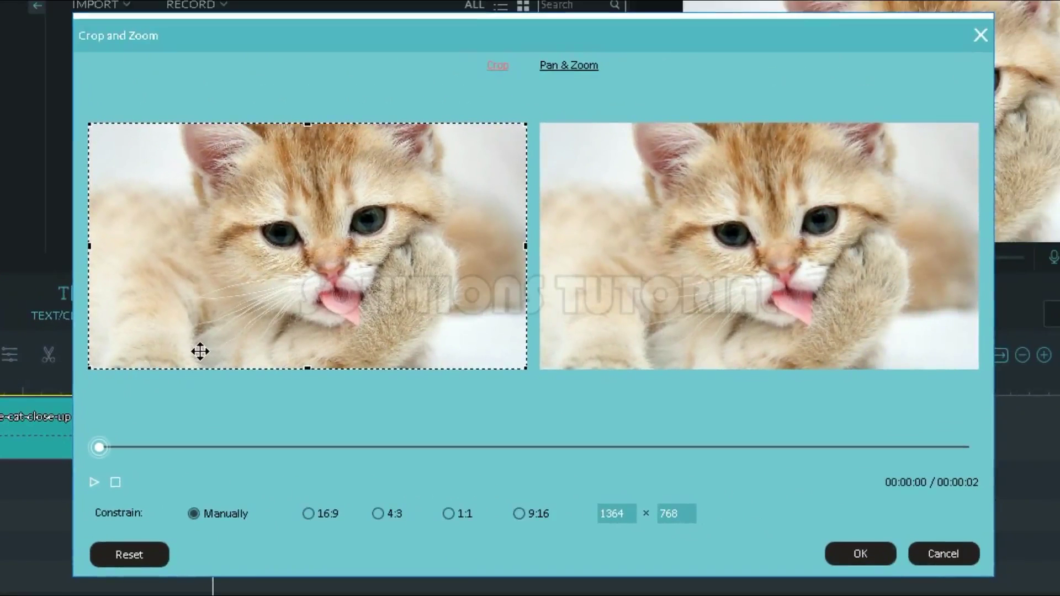
click(588, 65)
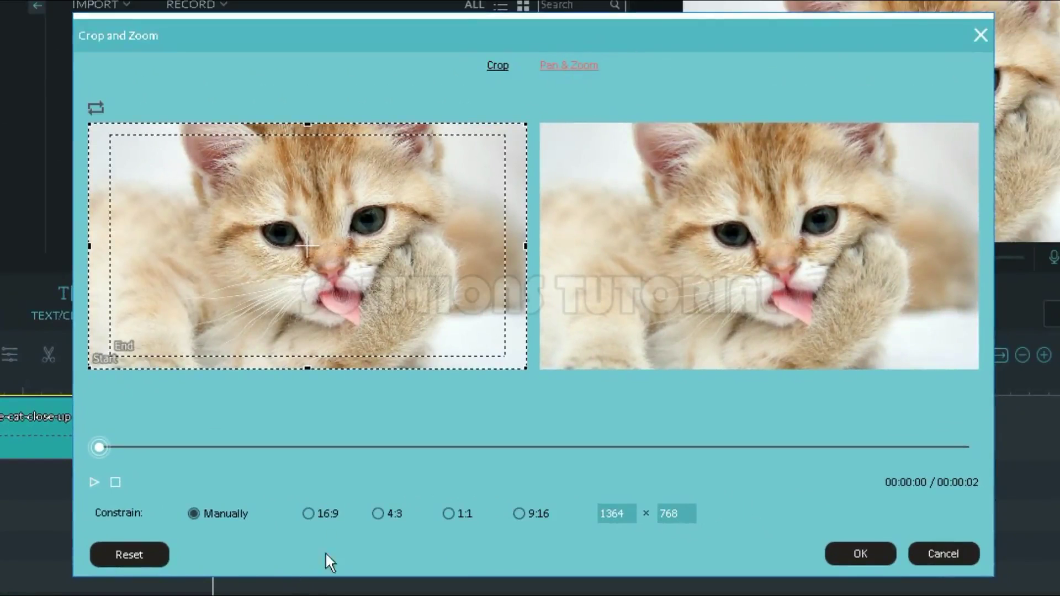
click(309, 514)
click(250, 286)
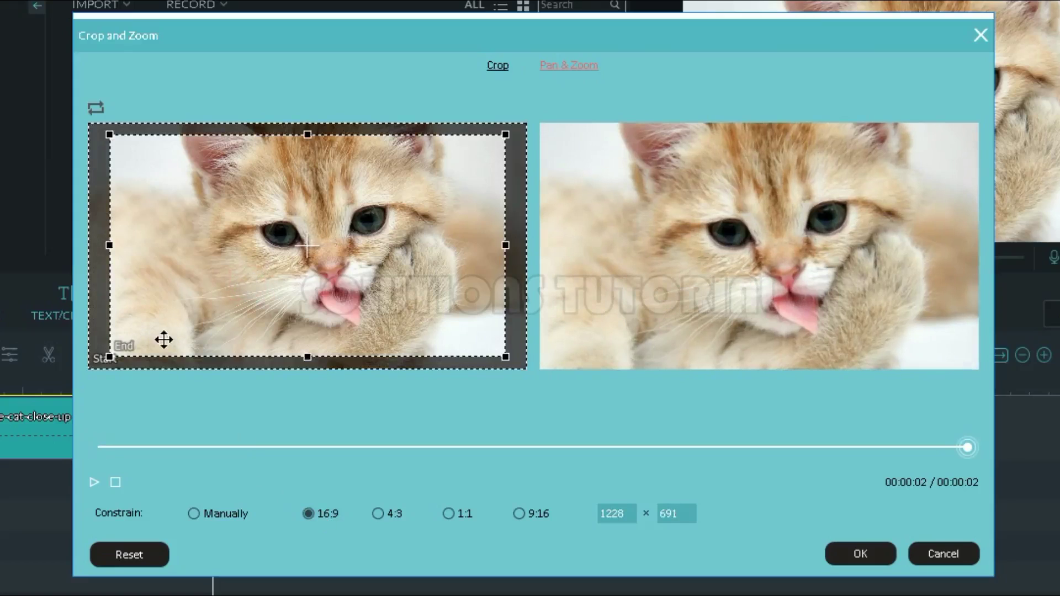
drag(111, 356, 295, 229)
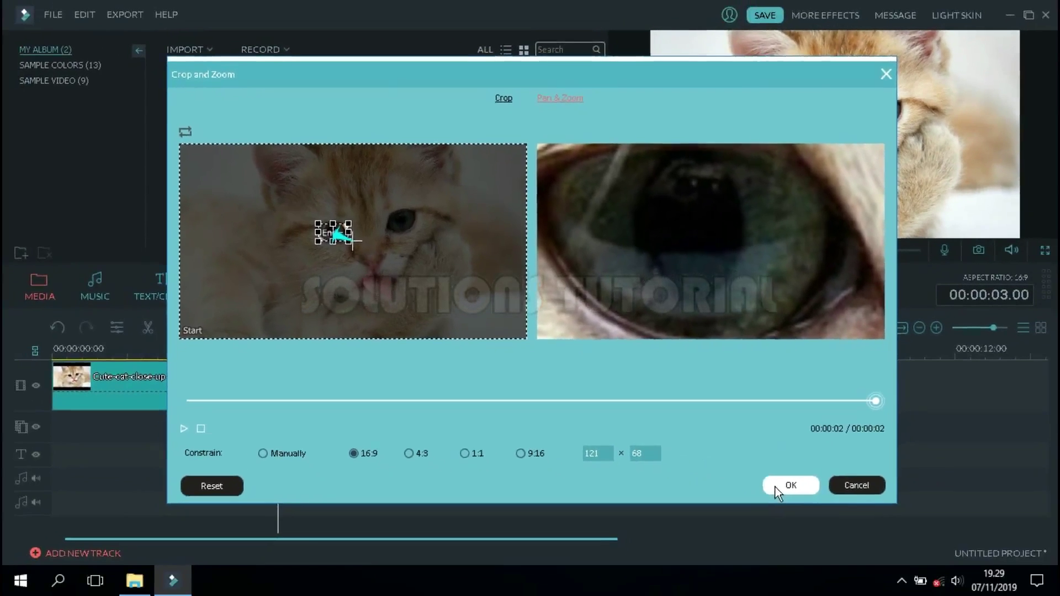
click(856, 552)
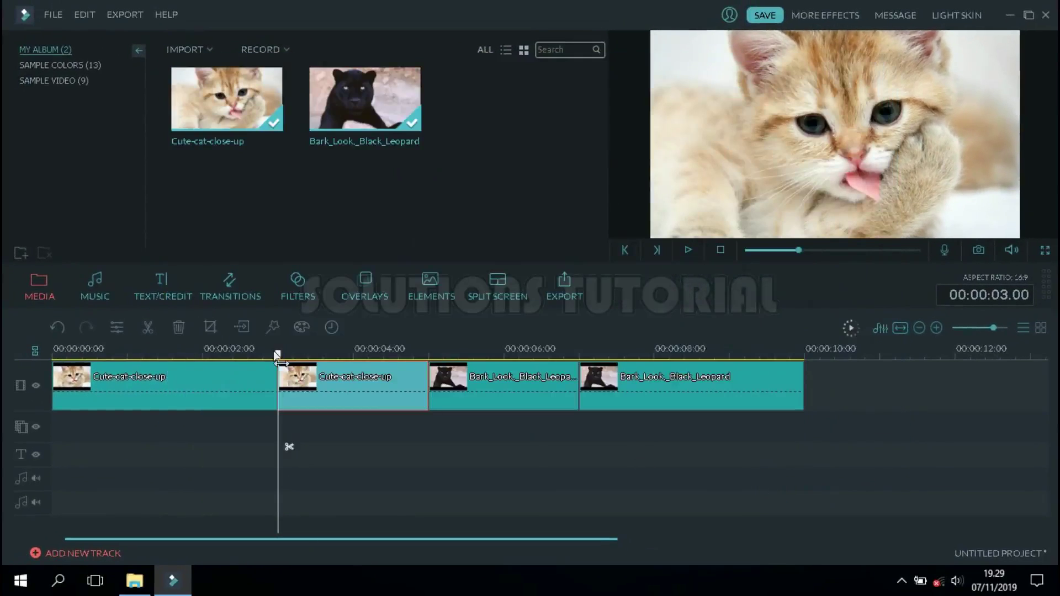
- Preview the zoom into the eye on the second cat clip
drag(277, 354, 394, 403)
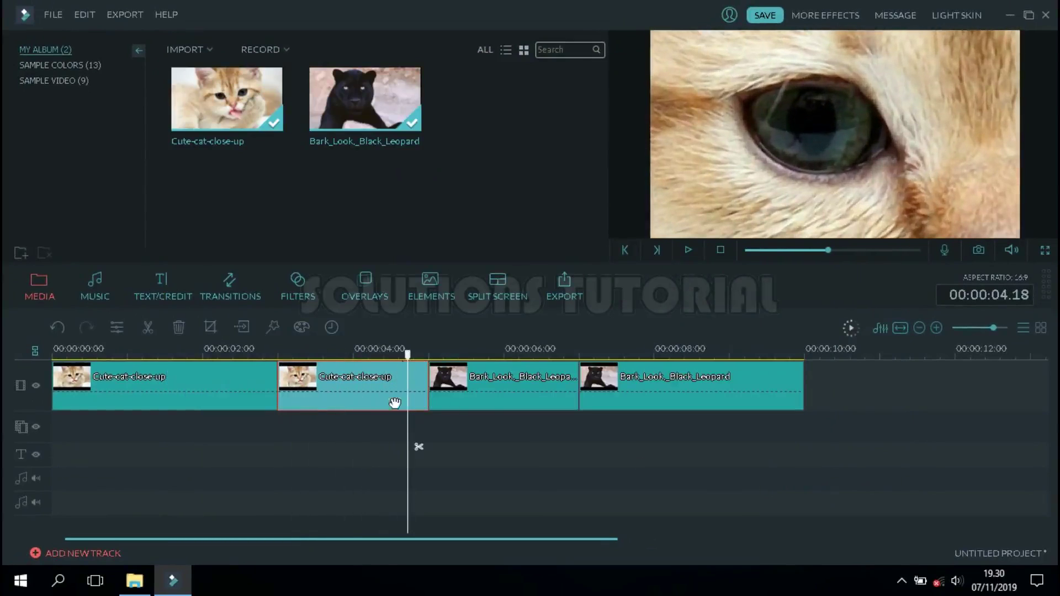
click(687, 249)
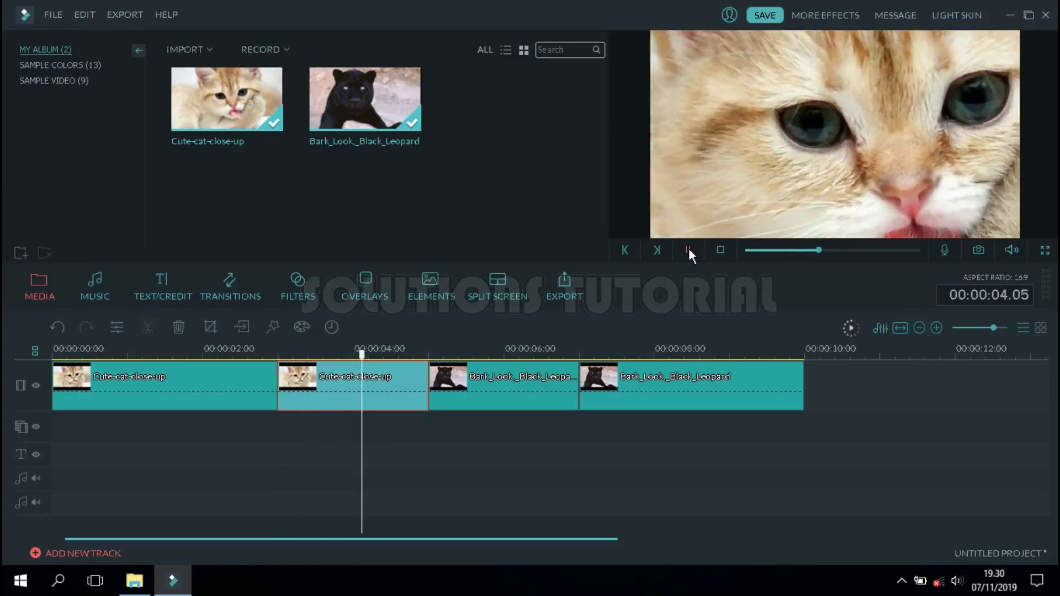
click(688, 248)
- Set up Pan & Zoom for the first leopard clip with a 16:9 constraint and swapped start and end frames
click(488, 382)
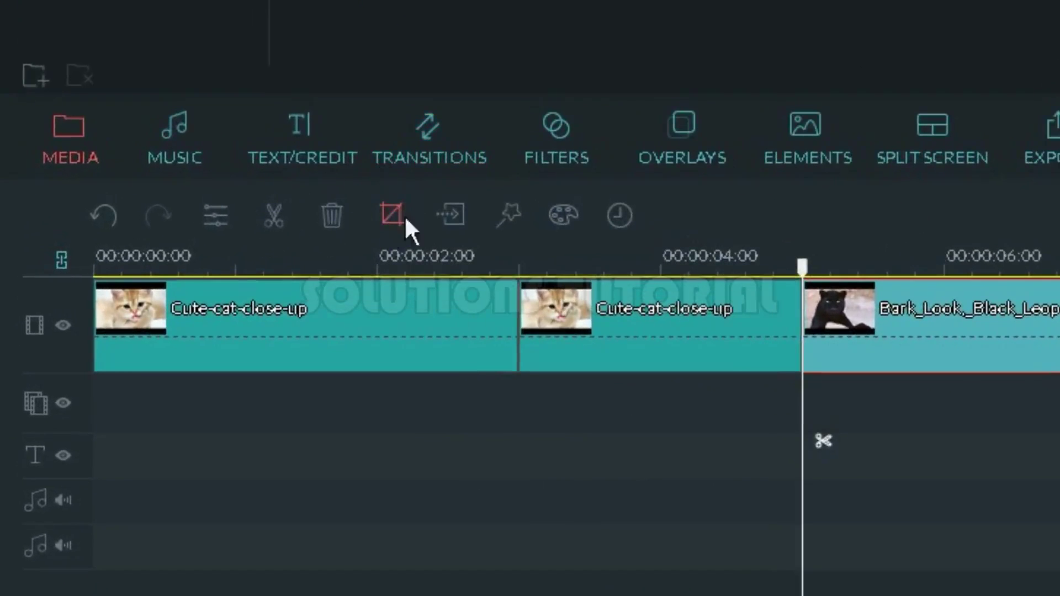
click(397, 223)
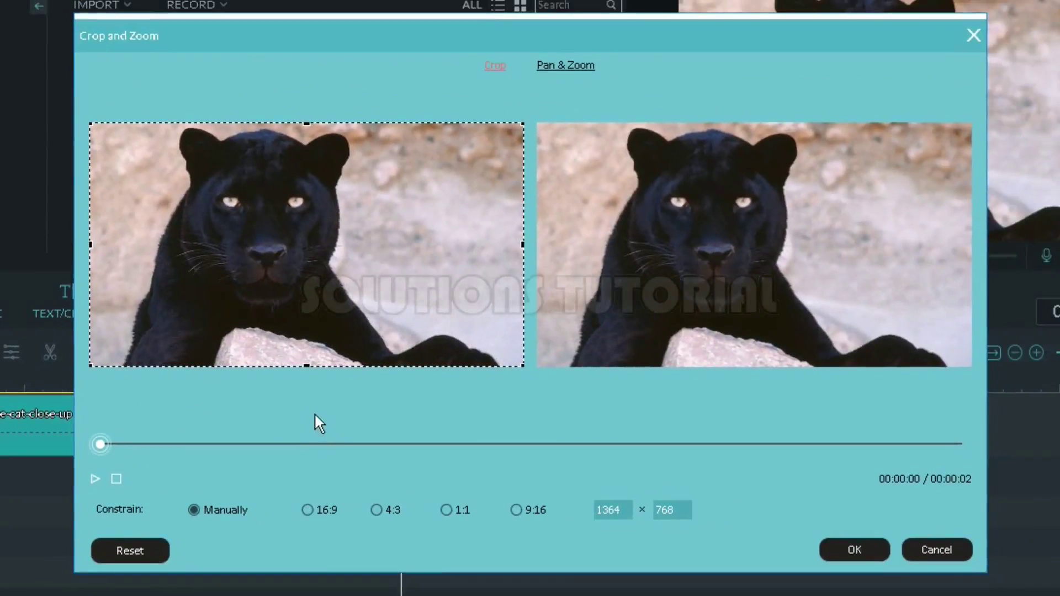
click(569, 65)
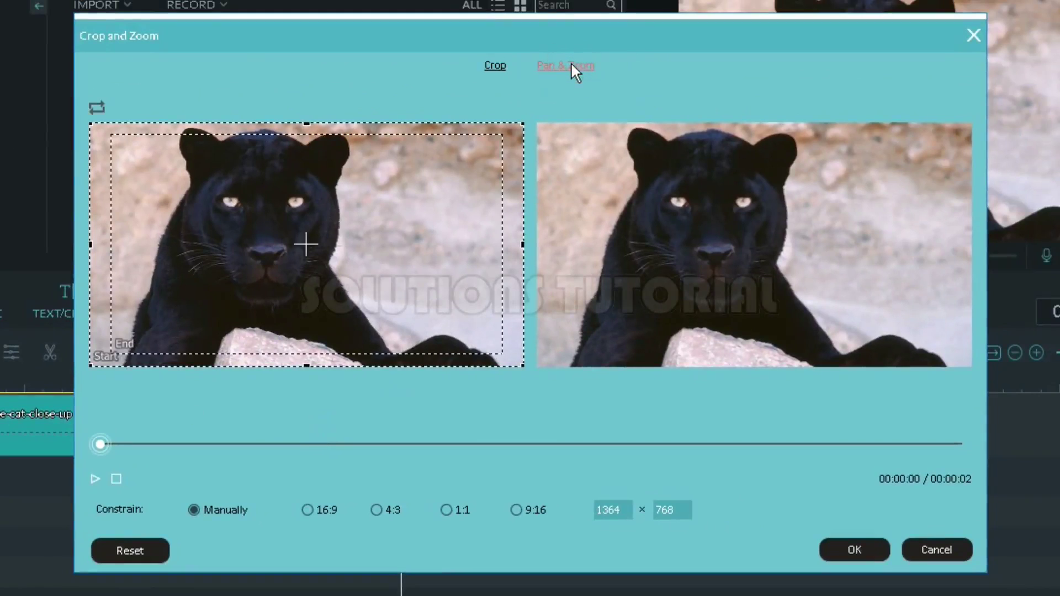
click(323, 511)
click(99, 106)
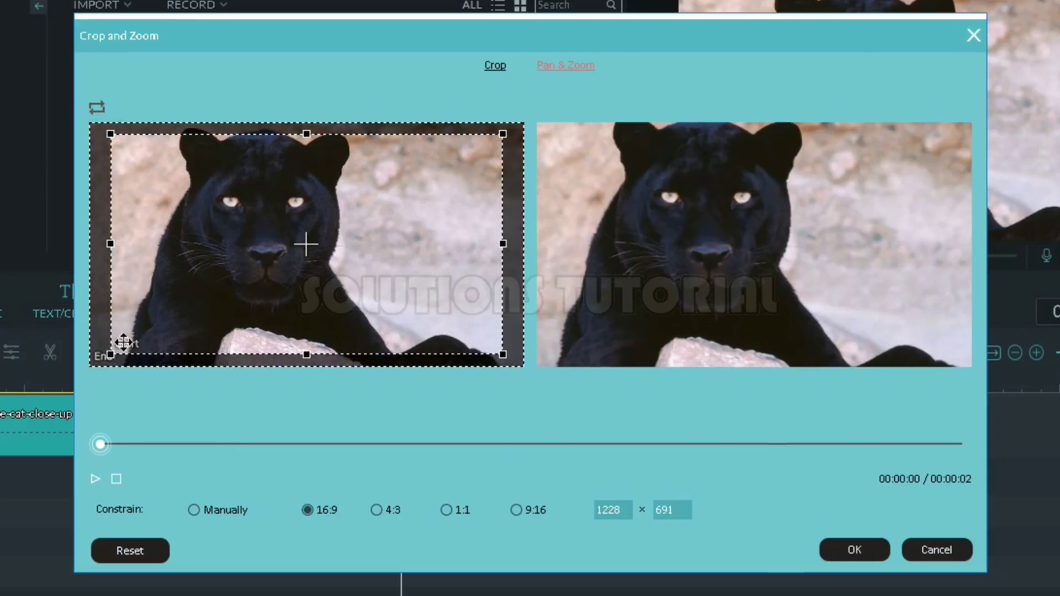
- Shrink the start frame to 103 × 58 over the leopard's right-side eye, apply it and scrub through the zoomed clips
click(264, 280)
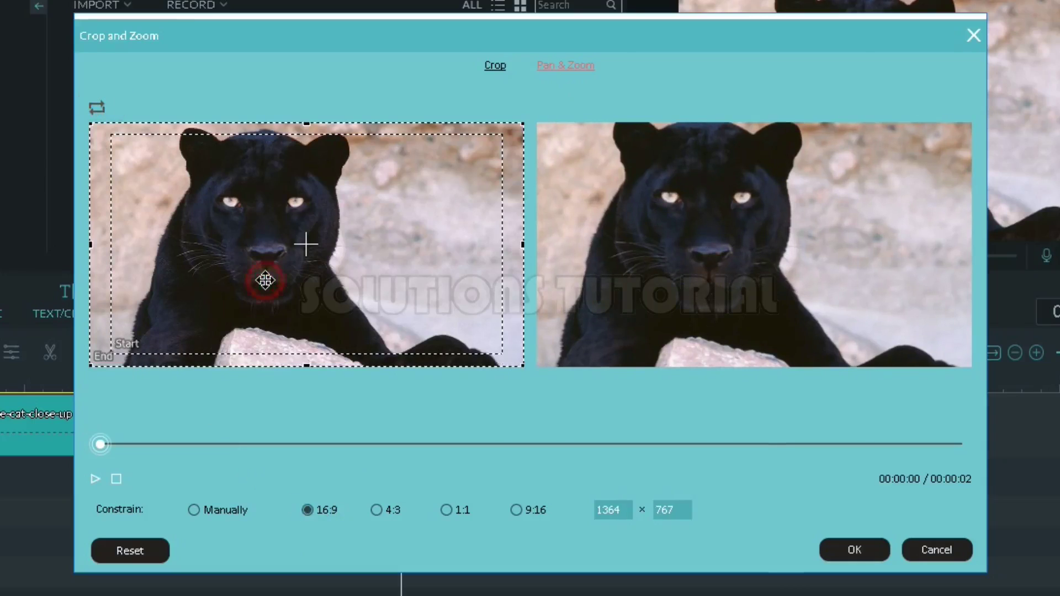
click(255, 280)
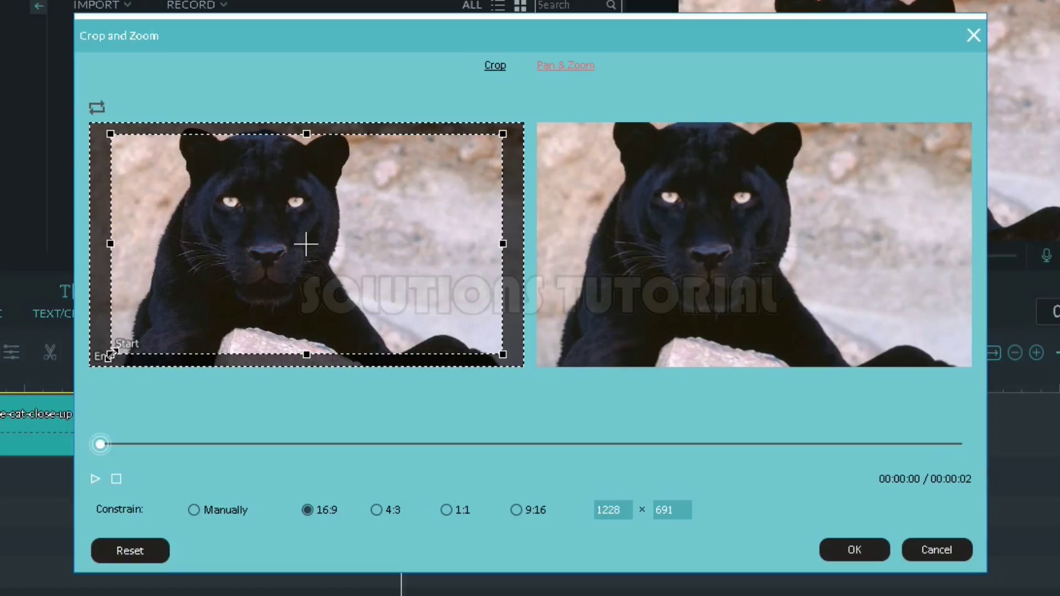
drag(112, 355, 297, 198)
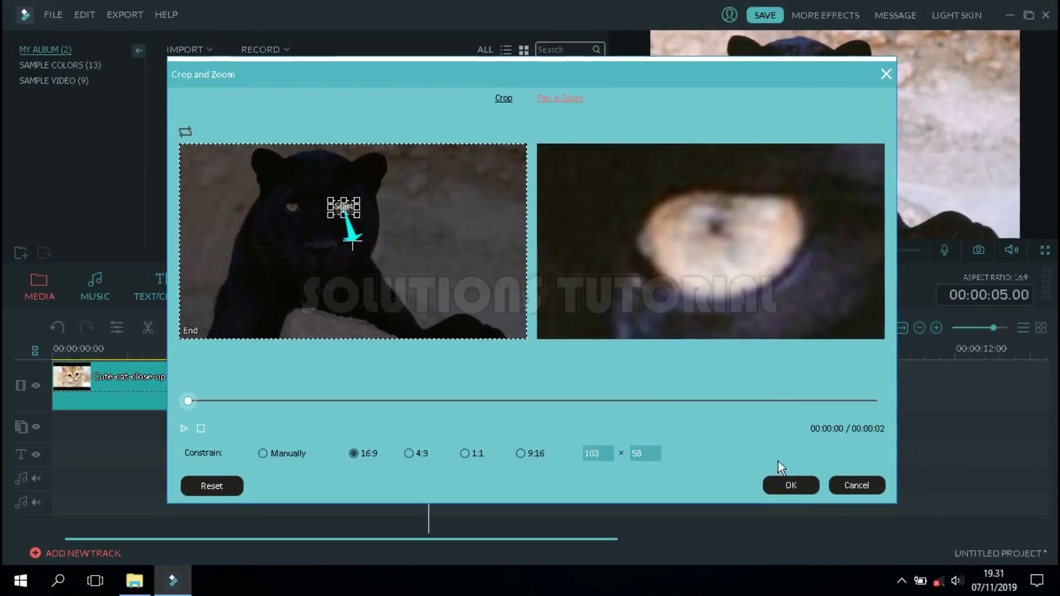
click(779, 483)
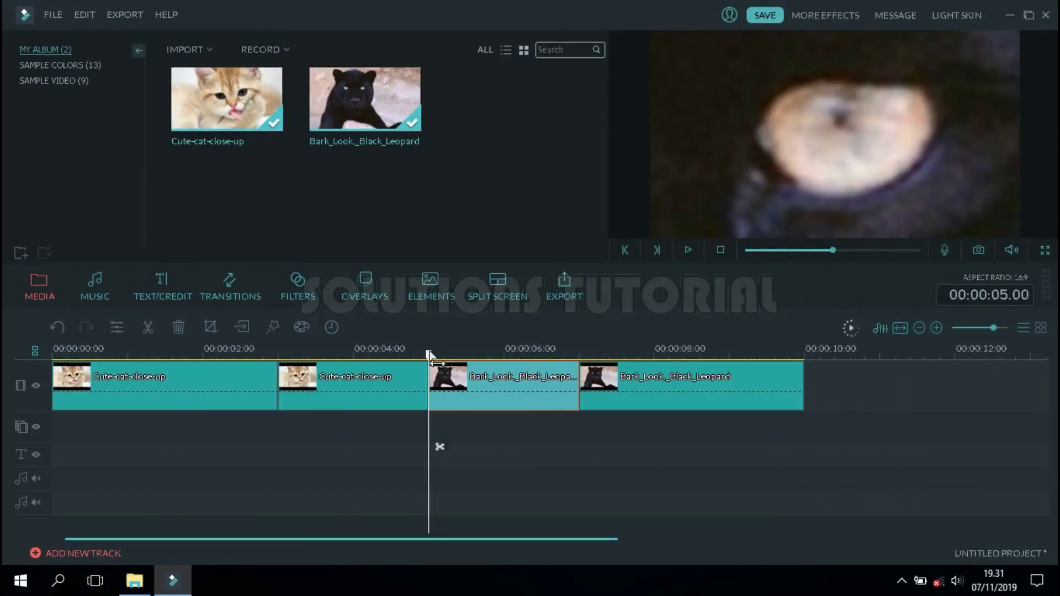
drag(430, 355, 563, 354)
drag(279, 355, 527, 354)
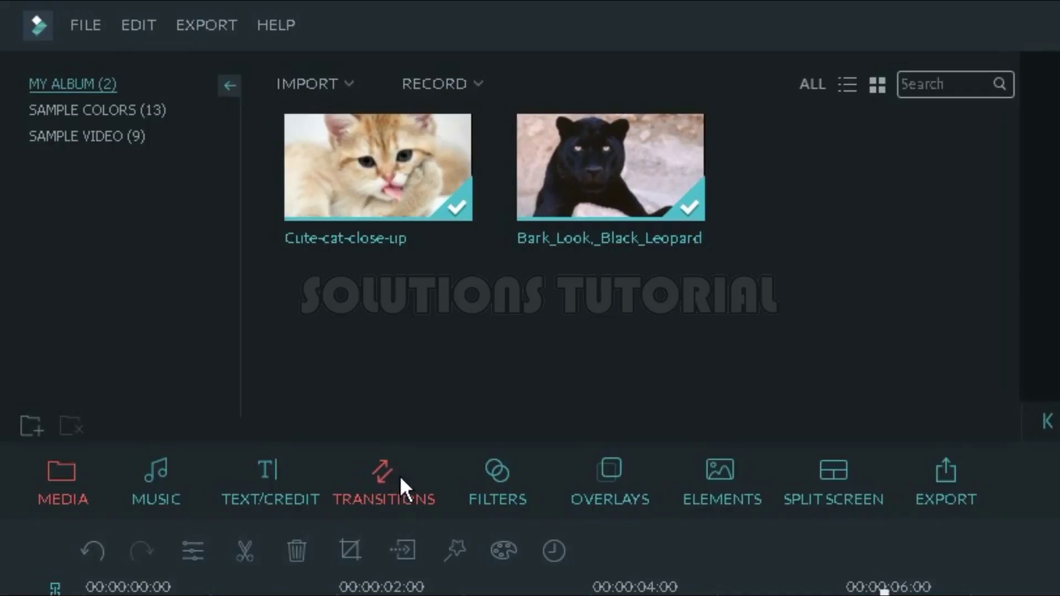
- Add a Dissolve transition at the cut between the second cat clip and the first leopard clip
click(401, 477)
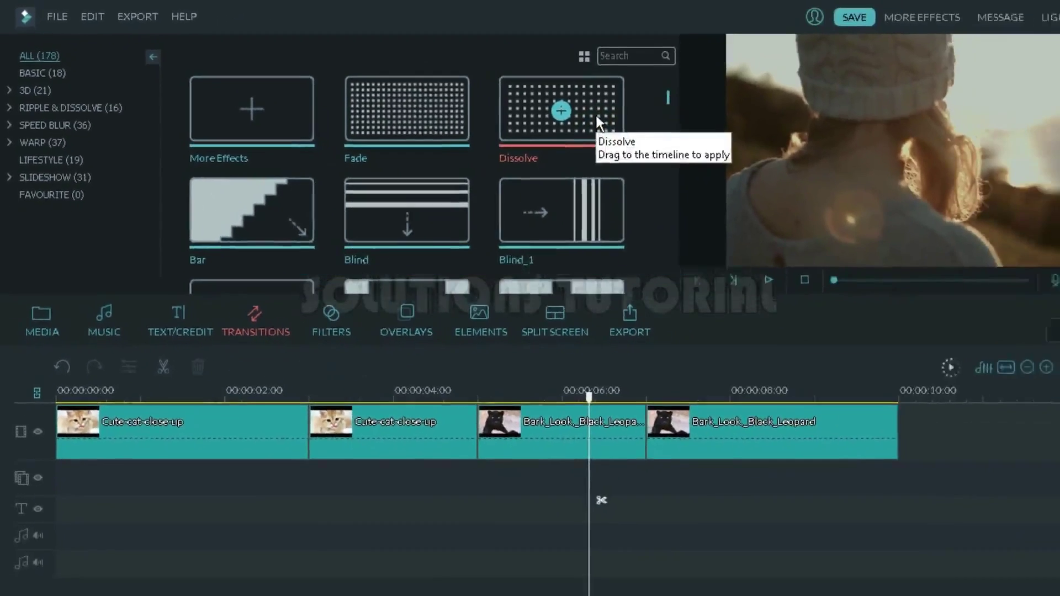
drag(596, 117, 552, 198)
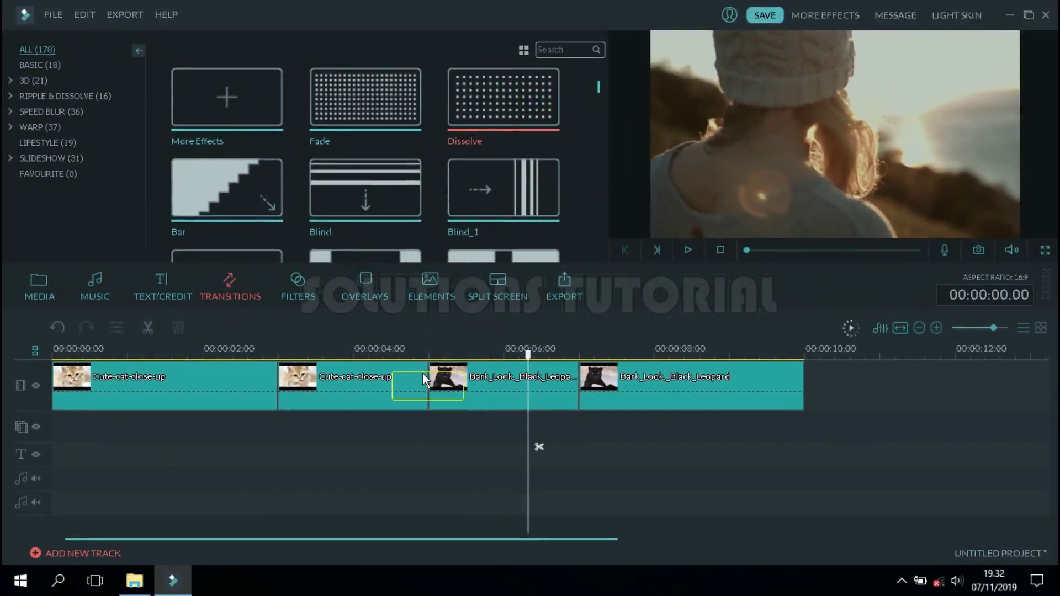
drag(422, 373, 719, 347)
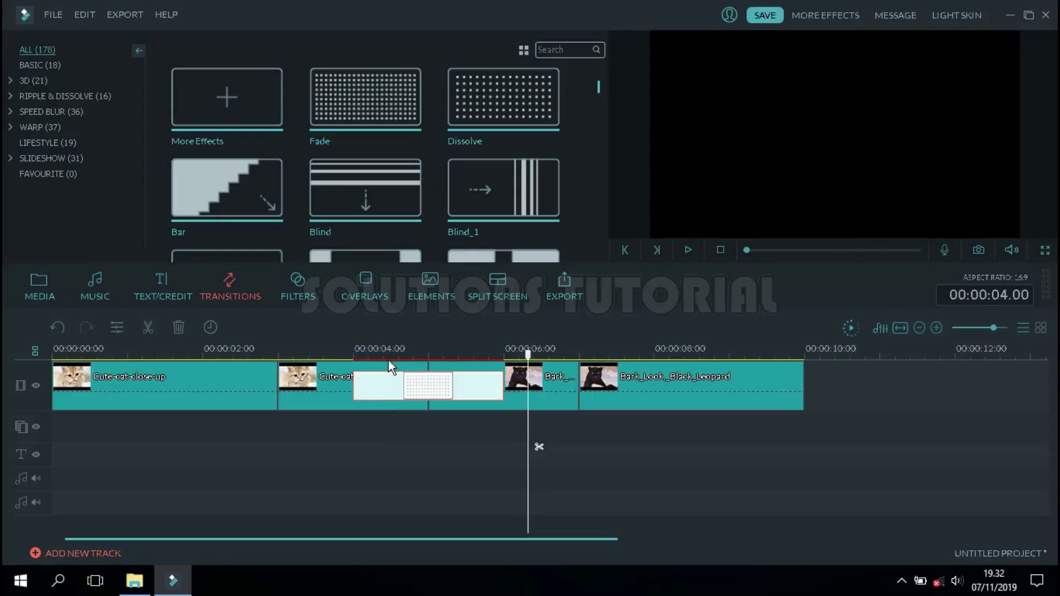
- Shorten the Dissolve transition to about half a second, keeping it centred on the cut between cat and leopard
click(357, 349)
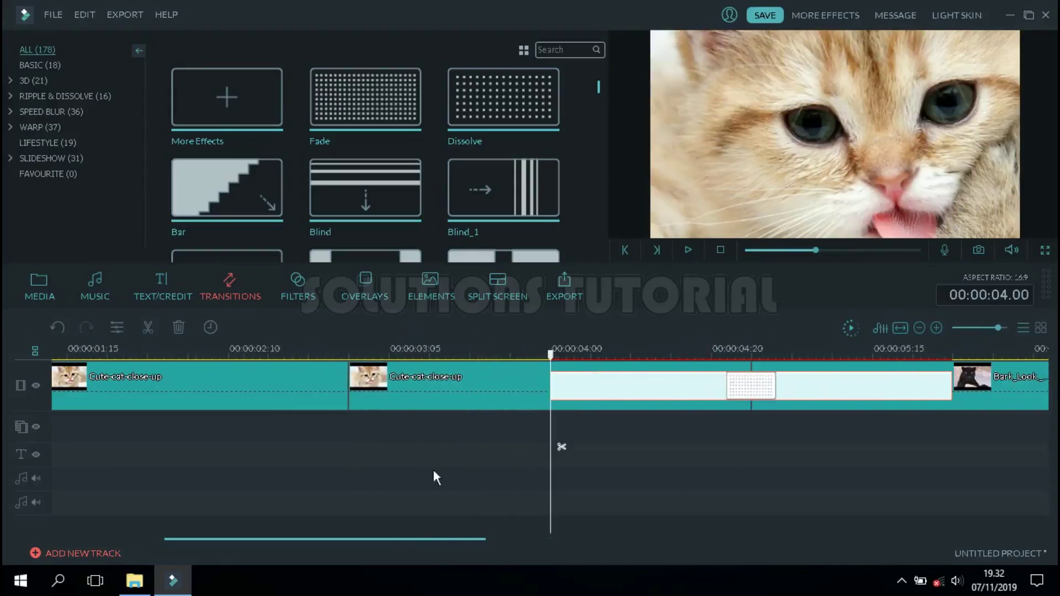
drag(420, 538, 532, 538)
drag(677, 386, 460, 359)
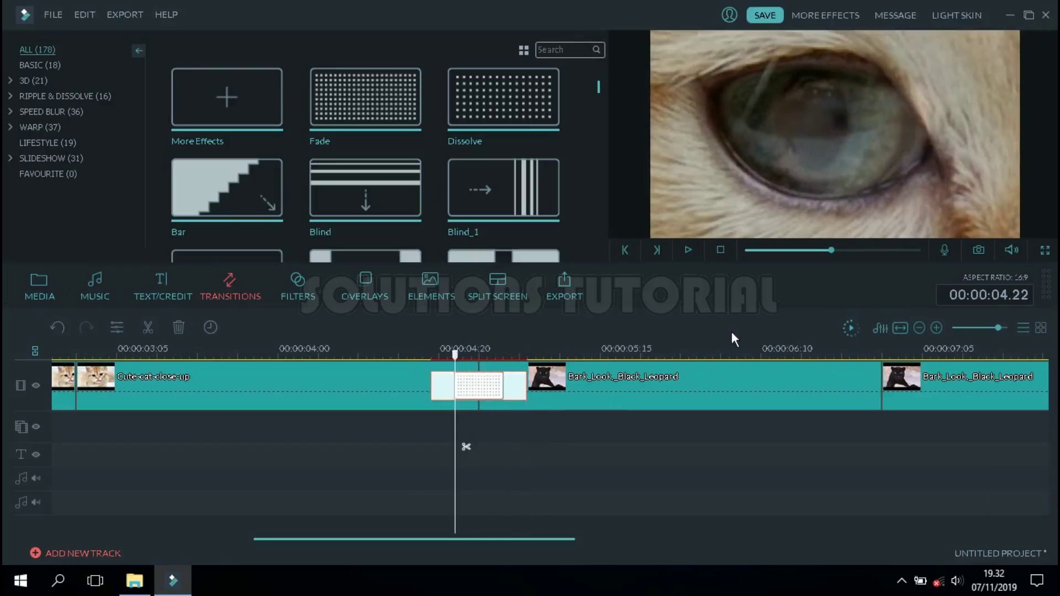
- Render the timeline preview, fit the whole project in the timeline and play the sequence from the beginning
click(850, 326)
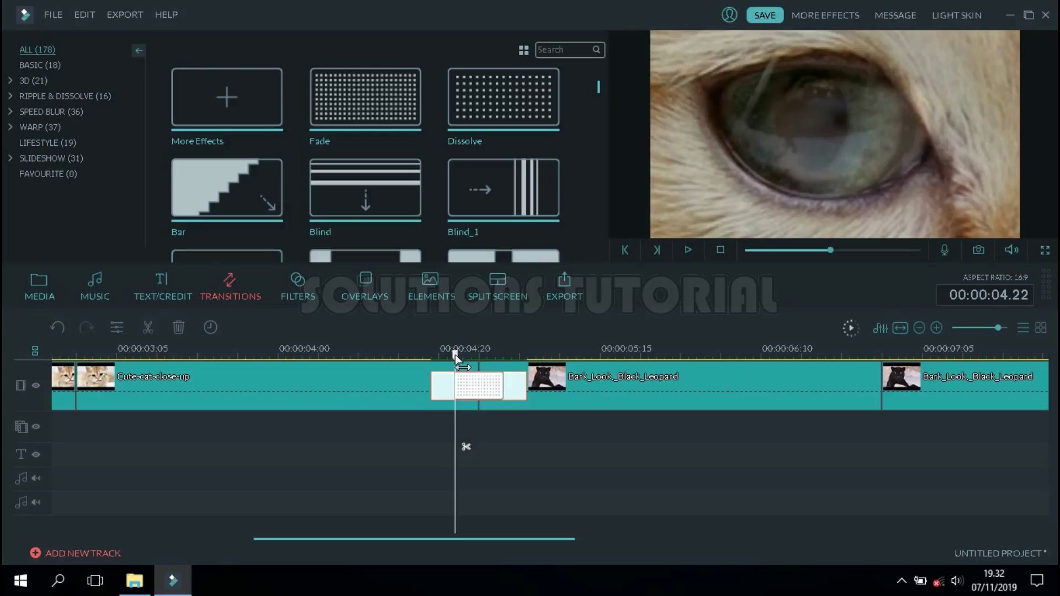
drag(455, 355, 396, 362)
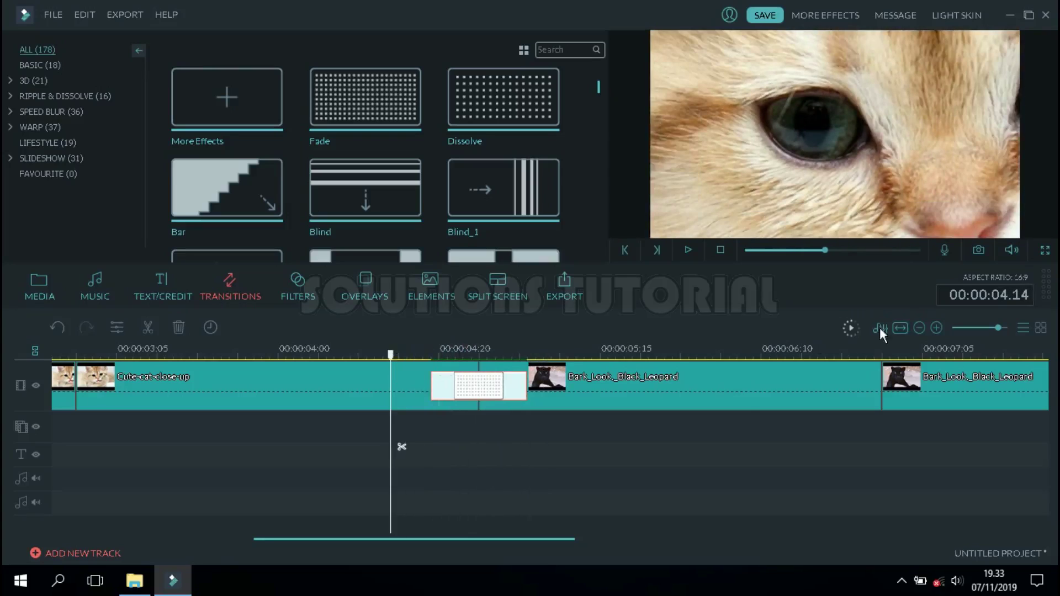
click(901, 326)
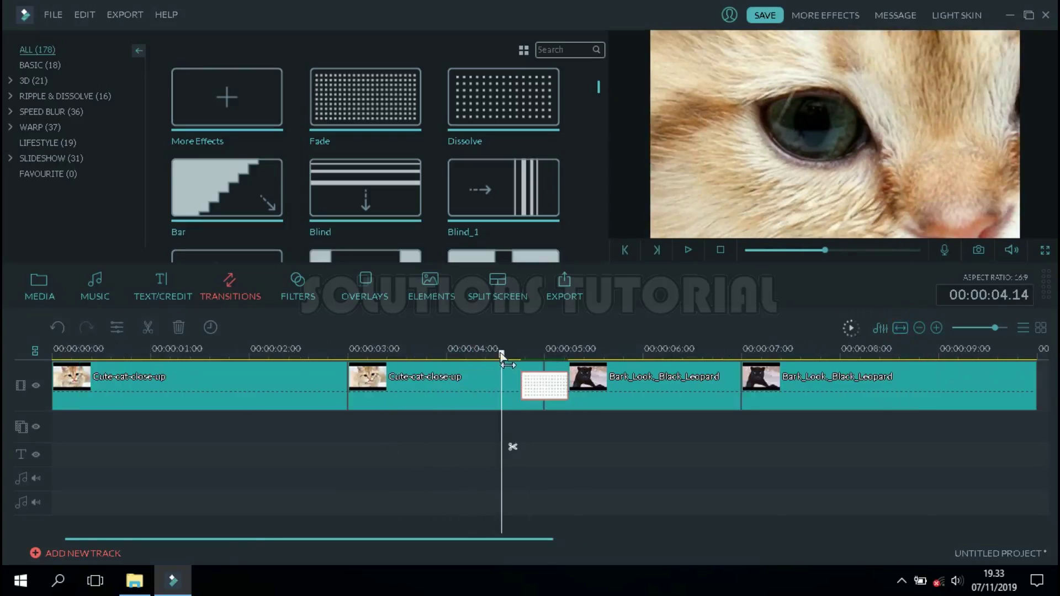
drag(501, 358, 311, 356)
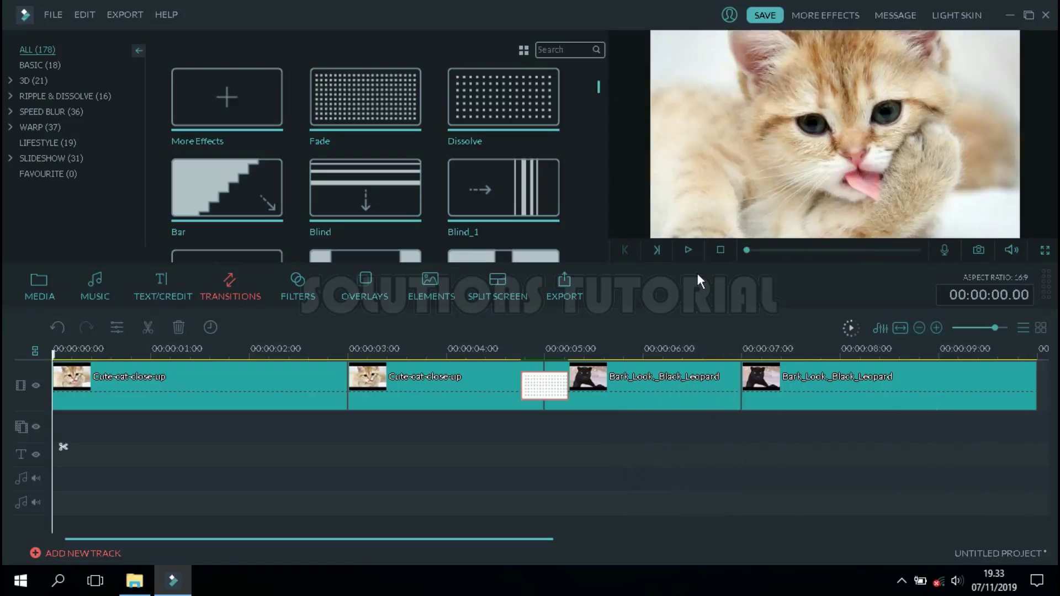
click(687, 250)
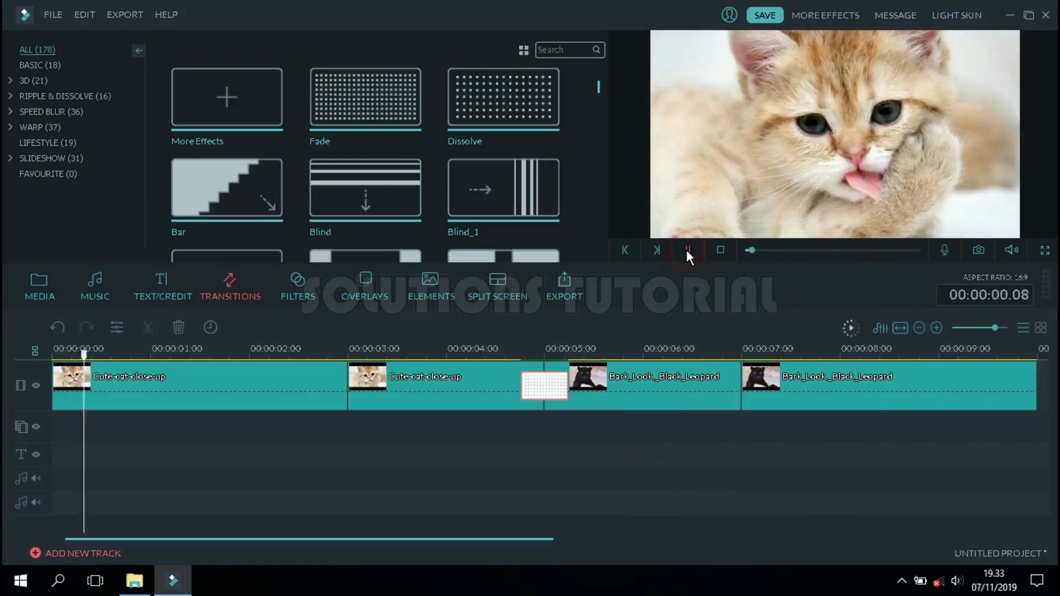